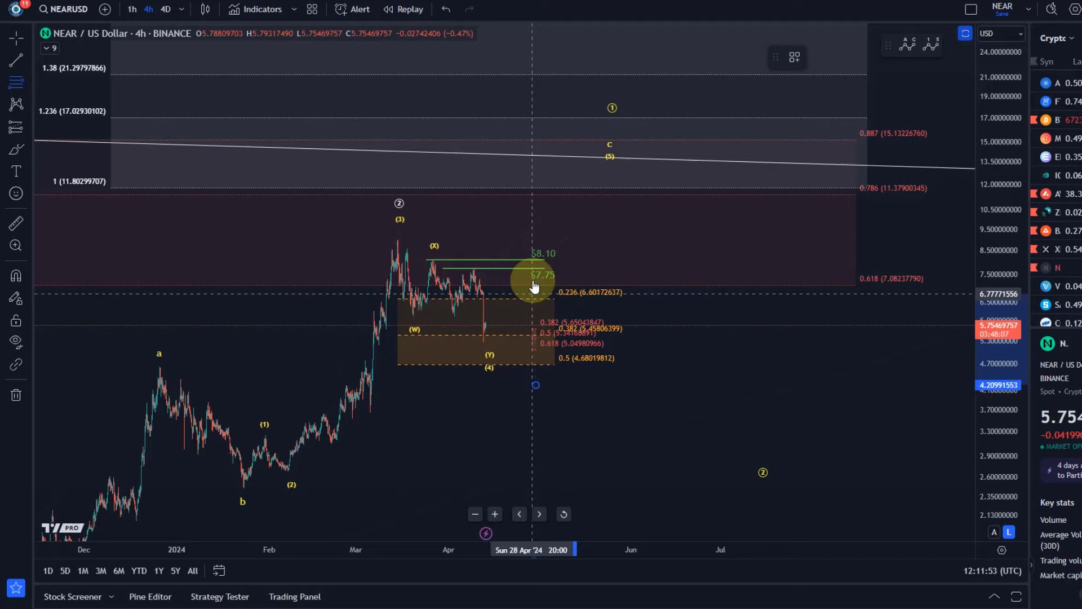
Zoom in on the March–April pullback and drag the larger wave's (4) point toward the 0.5 Fibonacci level
left_click_drag(523, 415, 483, 290)
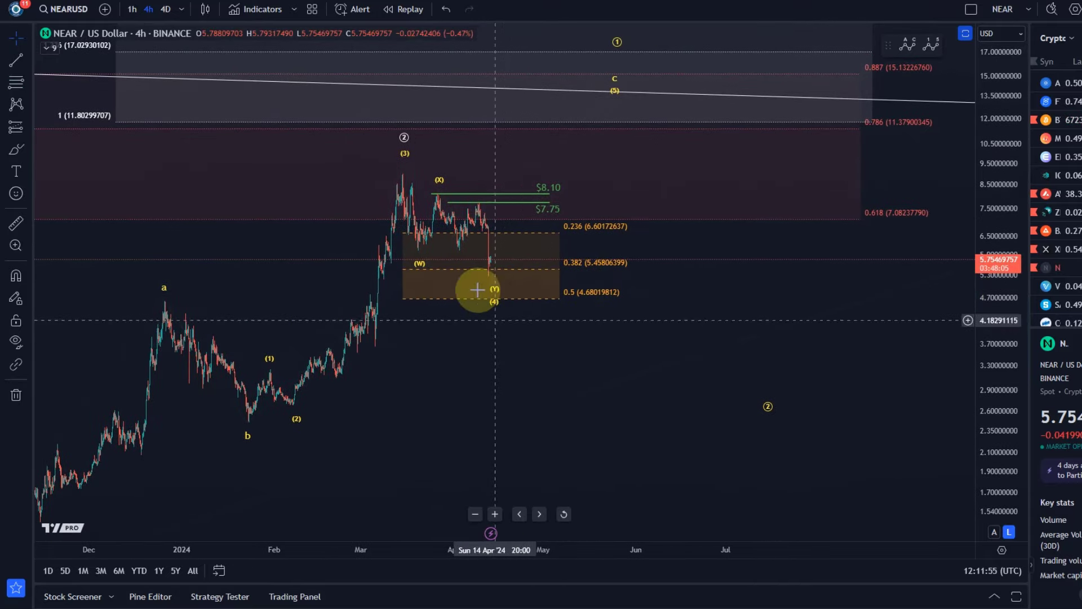
left_click(404, 174)
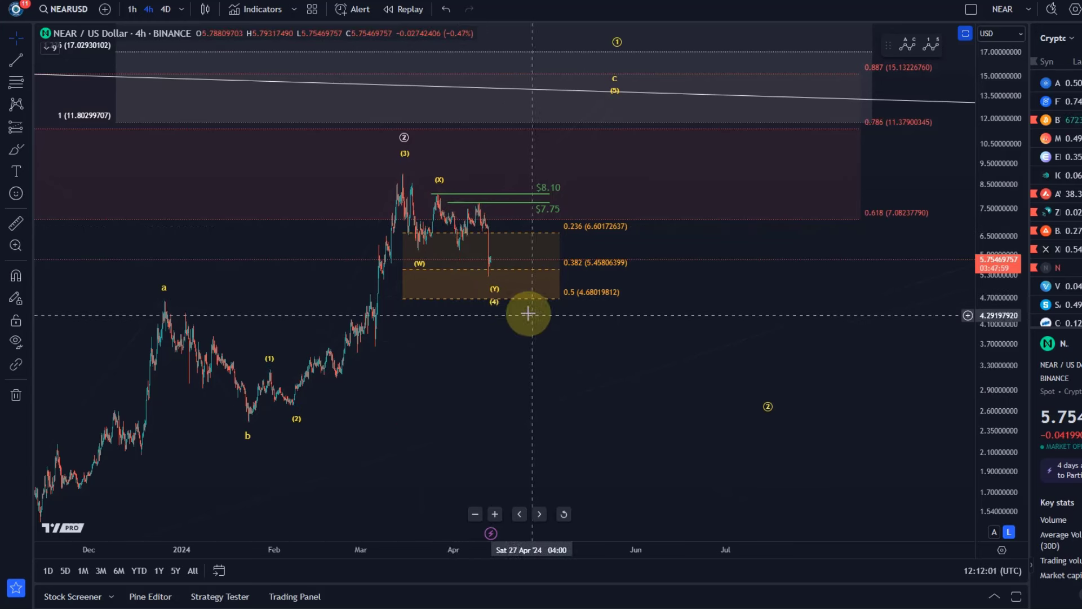
left_click_drag(530, 326, 561, 387)
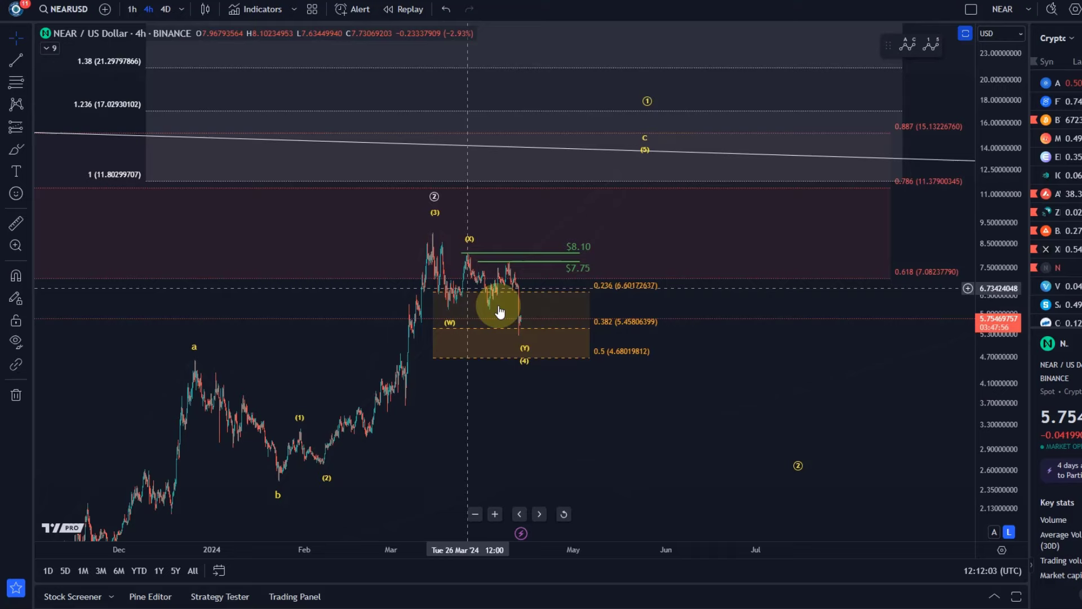
left_click_drag(467, 325, 558, 277)
scroll(426, 292, "up", 3)
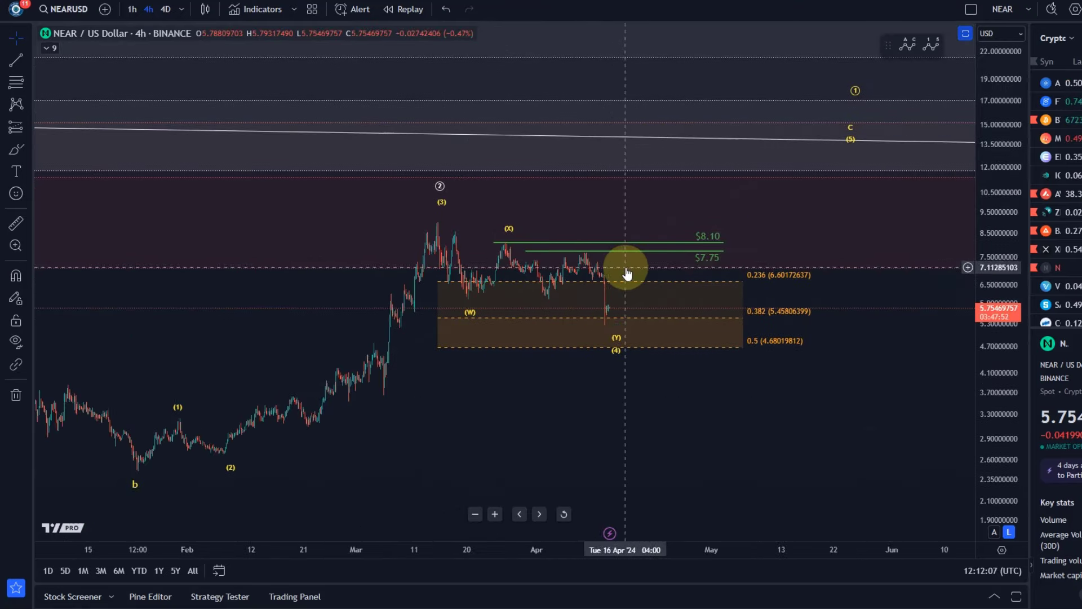
left_click_drag(1007, 353, 980, 239)
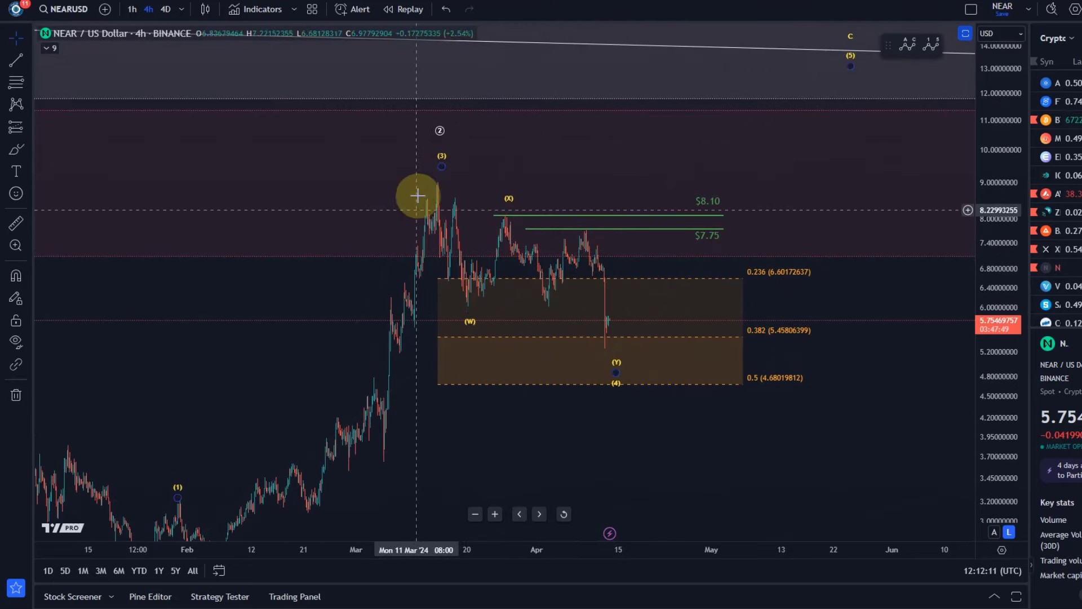
left_click(624, 367)
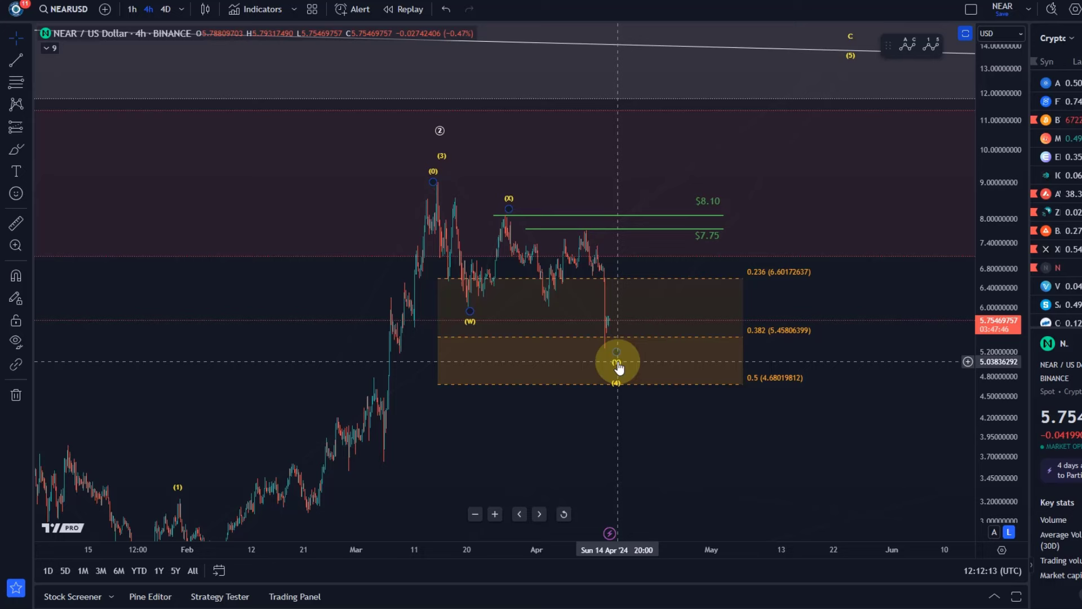
mouse_move(619, 367)
left_mouse_down()
mouse_move(609, 354)
mouse_move(607, 367)
left_mouse_up()
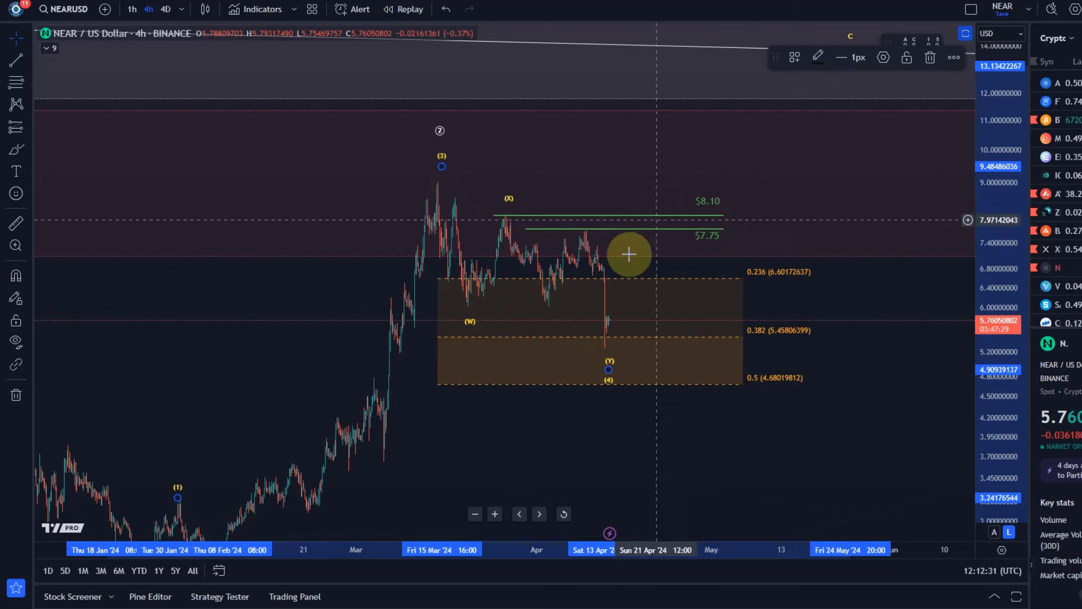
Draw a yellow Elliott a-b-c correction from the (X) peak to the drop's low, then lower the (4) point
left_click_drag(633, 309, 536, 343)
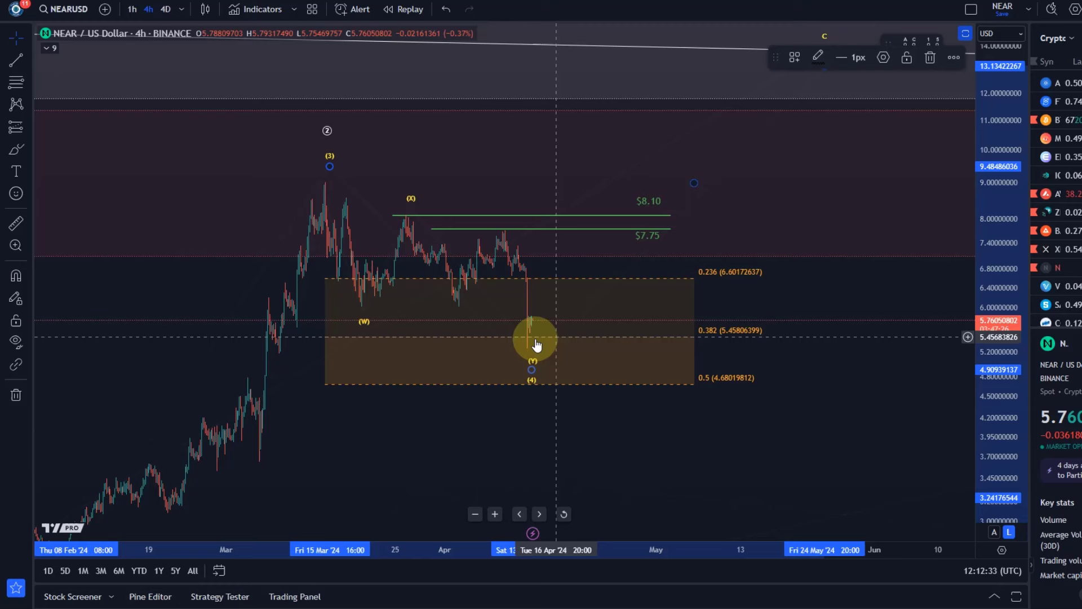
left_click(26, 103)
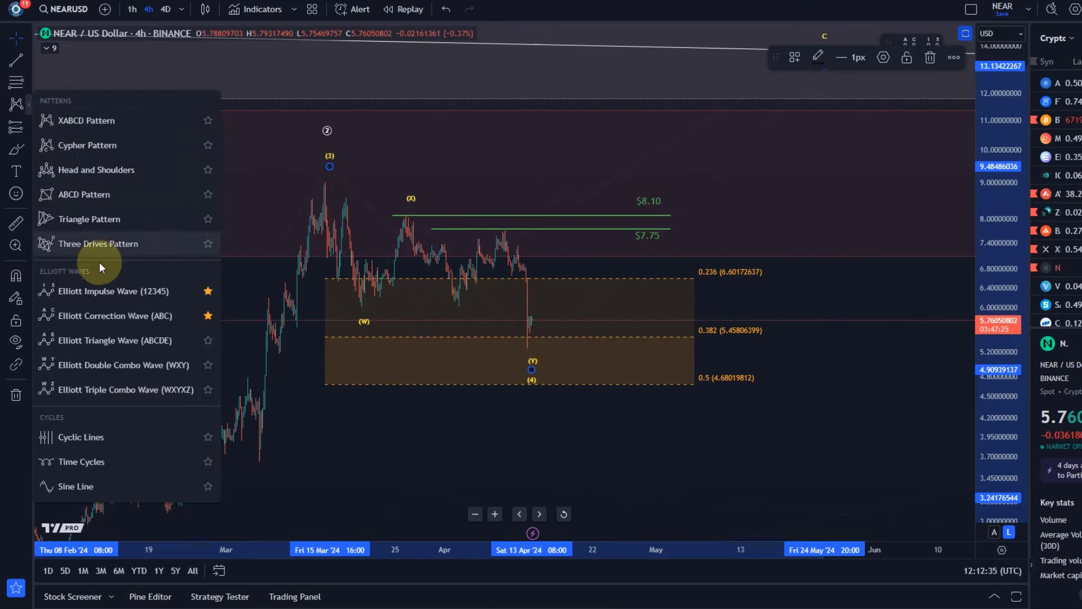
left_click(150, 337)
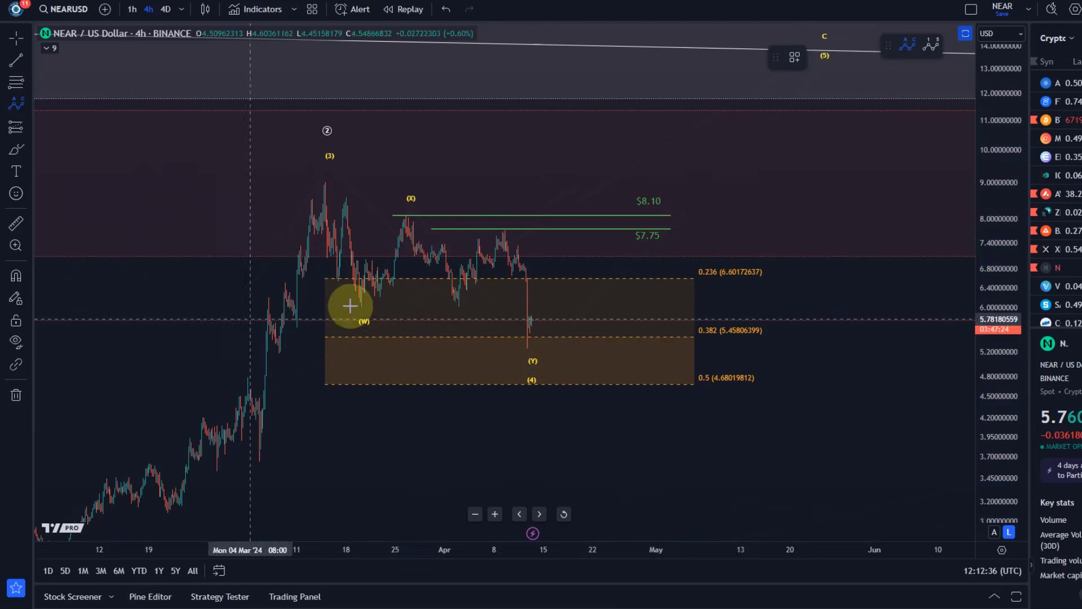
left_click(407, 217)
left_click(450, 301)
left_click(504, 228)
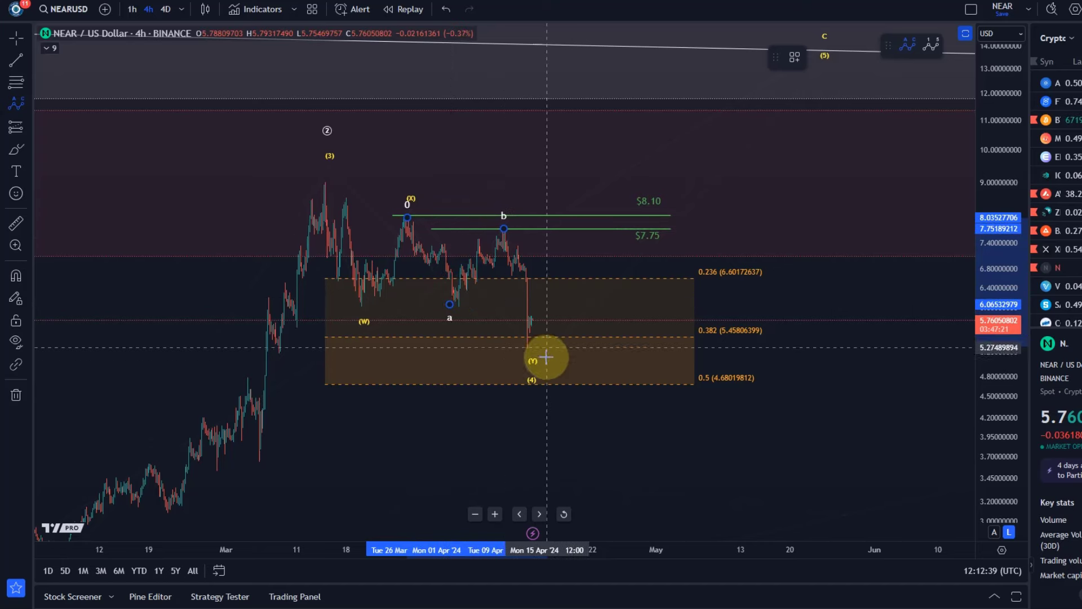
left_click(528, 341)
left_click(820, 57)
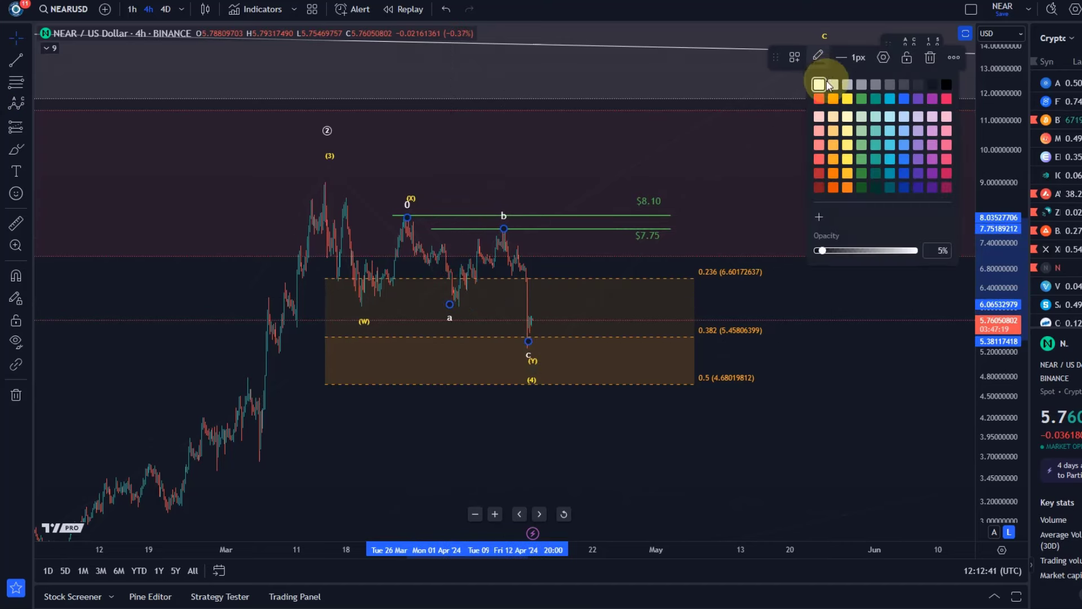
left_click(850, 104)
mouse_move(530, 372)
left_mouse_down()
mouse_move(537, 390)
mouse_move(531, 347)
mouse_move(540, 379)
mouse_move(537, 363)
left_mouse_up()
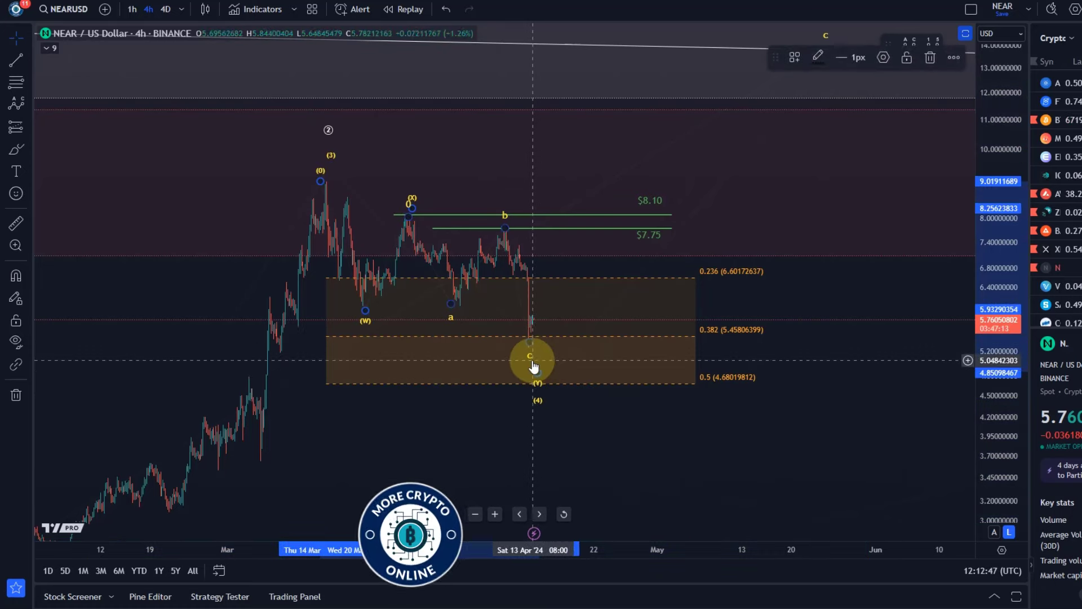
Draw a yellow Elliott 1–5 impulse wave from the b peak down through the c leg
left_click(30, 104)
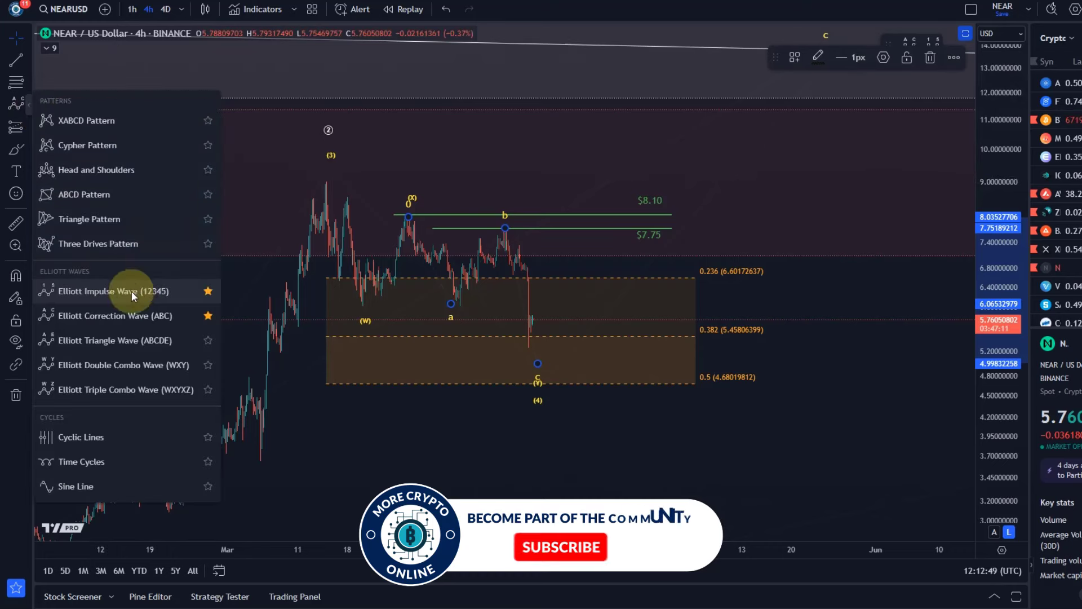
left_click(131, 290)
left_click(506, 233)
left_click(515, 272)
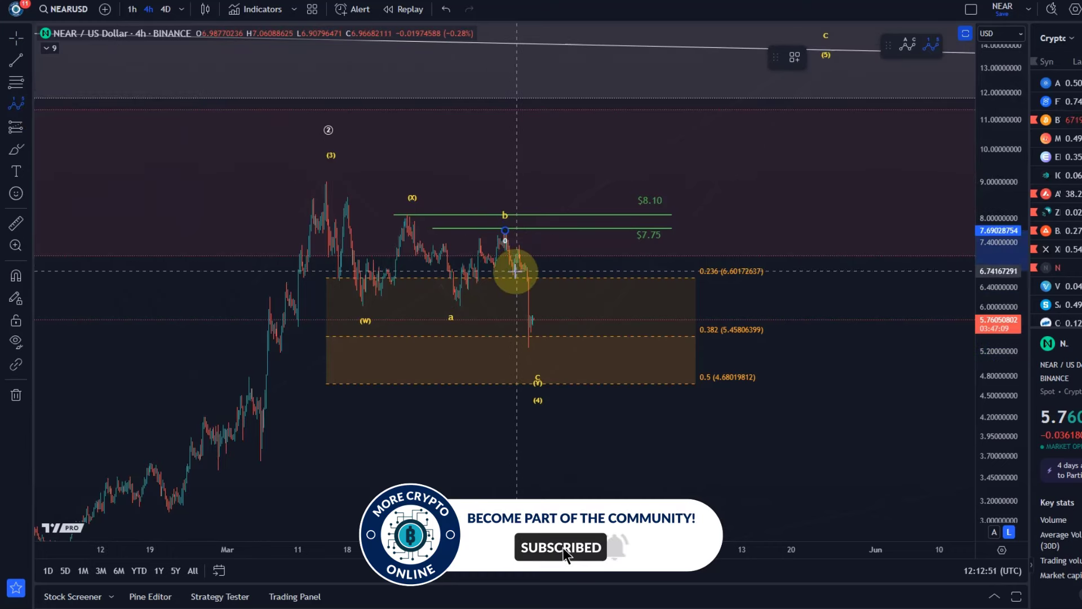
left_click(519, 249)
left_click(527, 339)
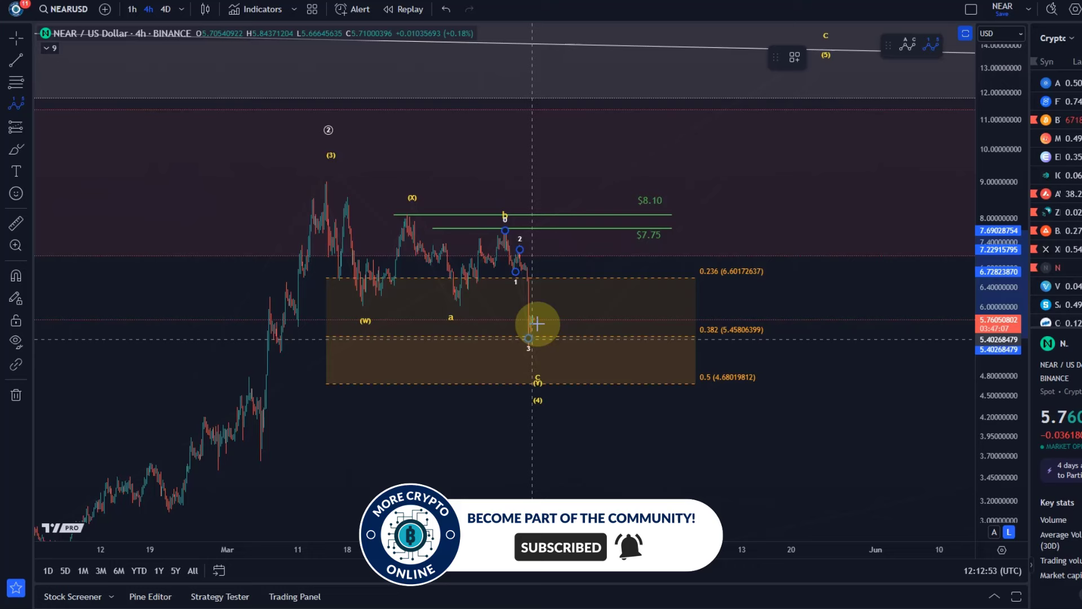
left_click(542, 316)
left_click(545, 353)
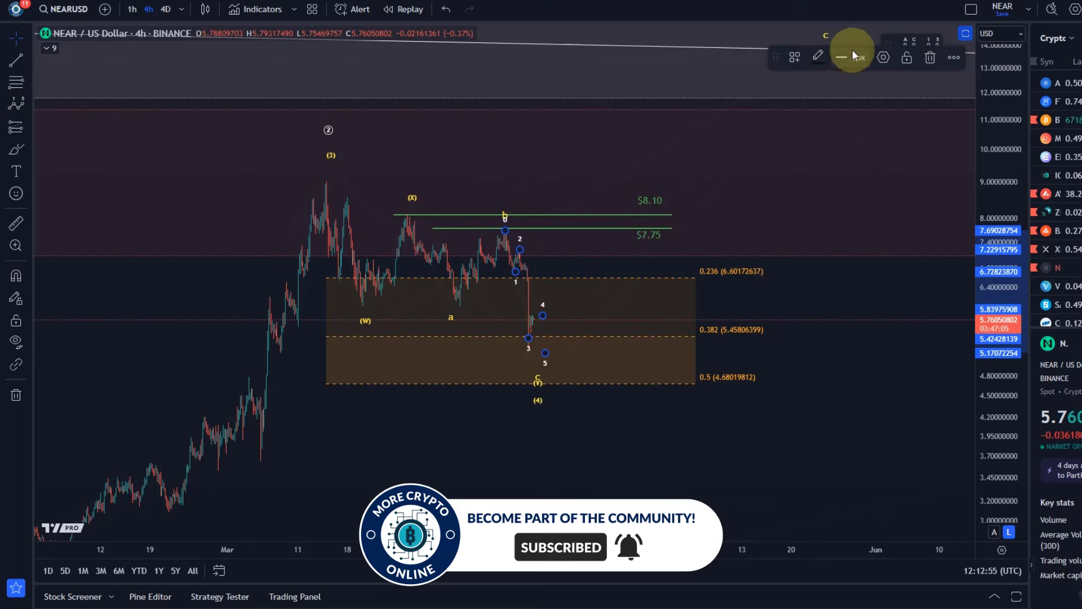
left_click(819, 58)
left_click(850, 121)
Shift a point of the (W)(X)(Y) wave slightly to the right
left_click(556, 404)
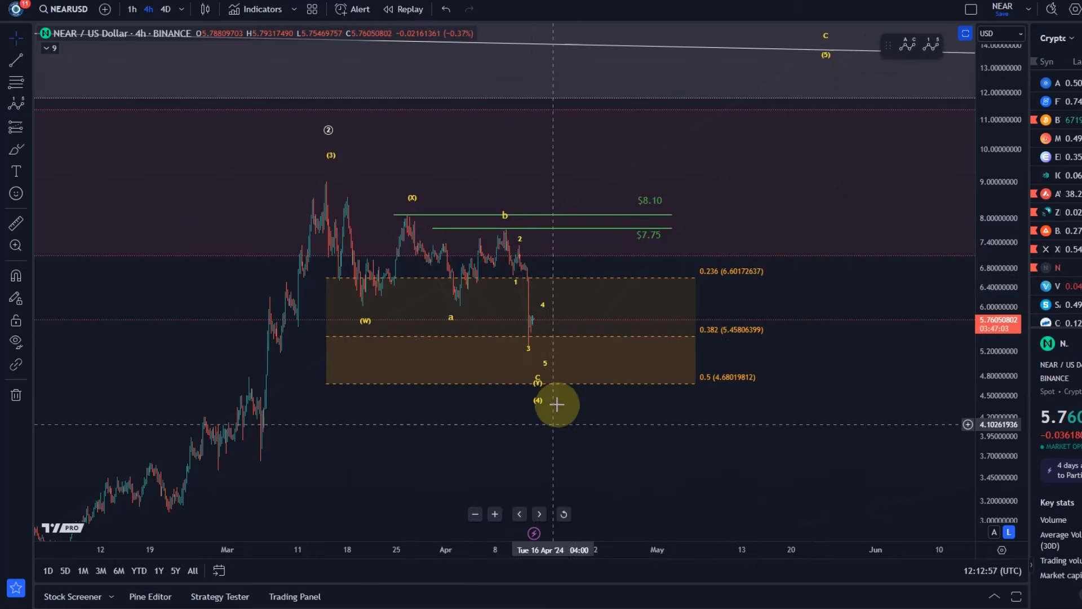
left_click(538, 372)
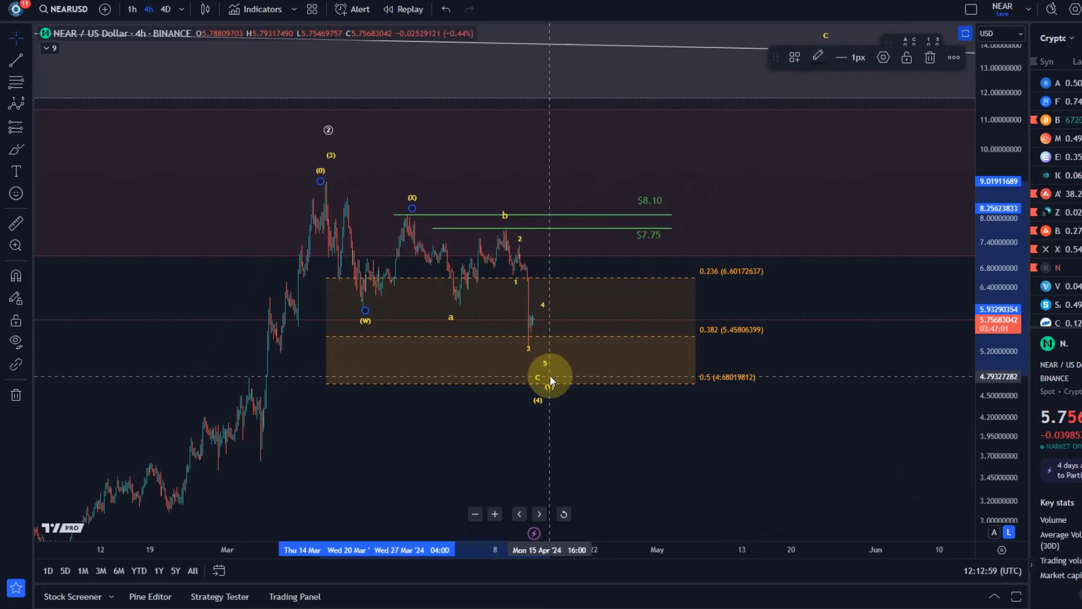
mouse_move(541, 384)
left_mouse_down()
mouse_move(555, 375)
mouse_move(551, 391)
left_mouse_up()
Draw a Fib retracement on the drop to wave 3 using the 'Wave 4 resistance red' template, then raise wave 4 slightly
left_click(492, 434)
left_click_drag(492, 434, 457, 450)
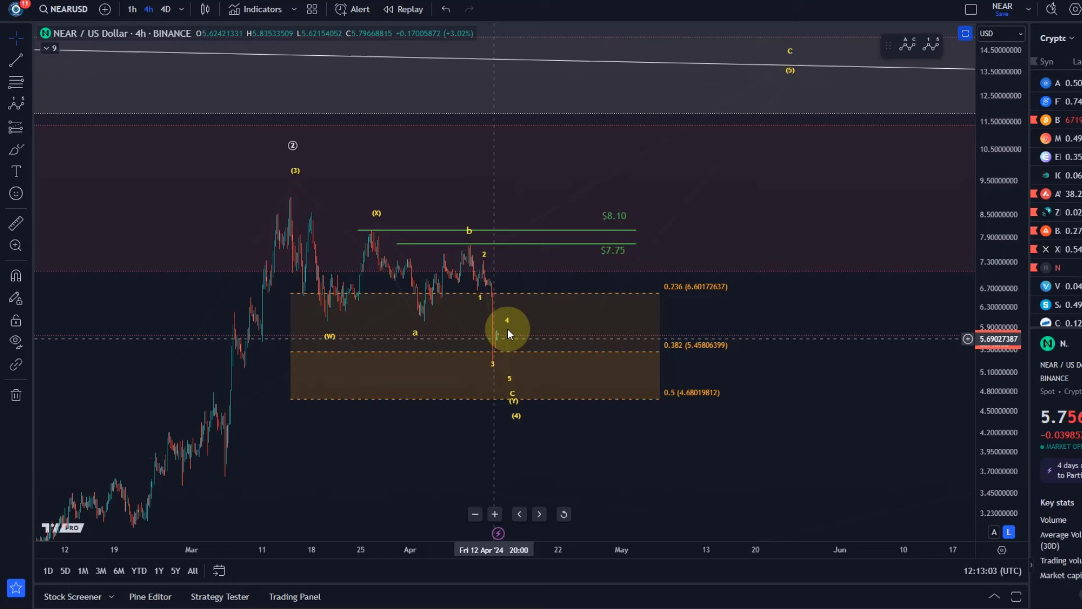
left_click(23, 88)
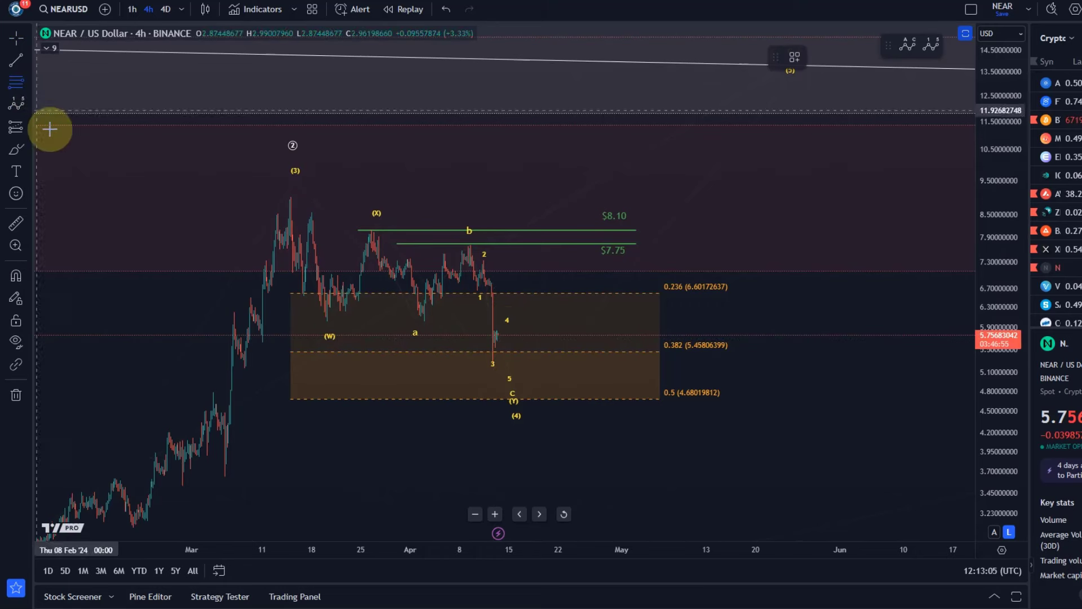
left_click(506, 259)
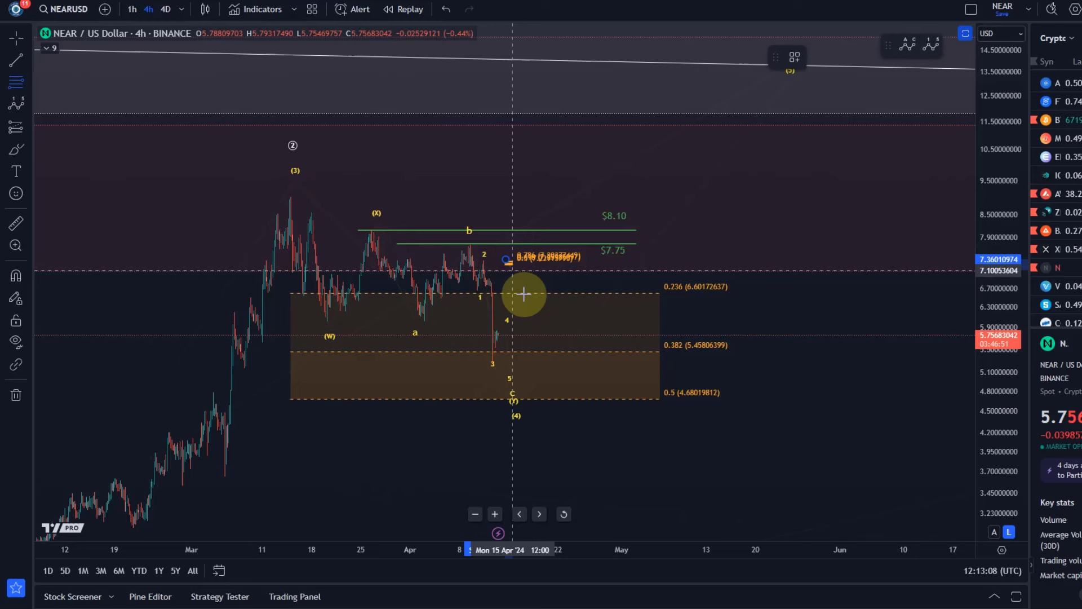
left_click(539, 360)
left_click(795, 58)
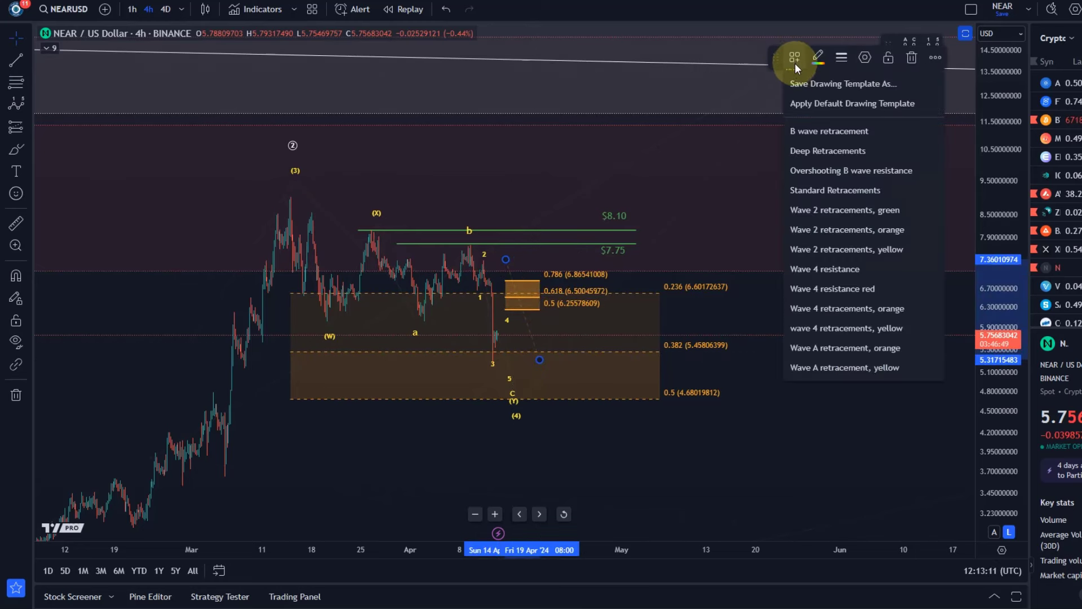
left_click(821, 292)
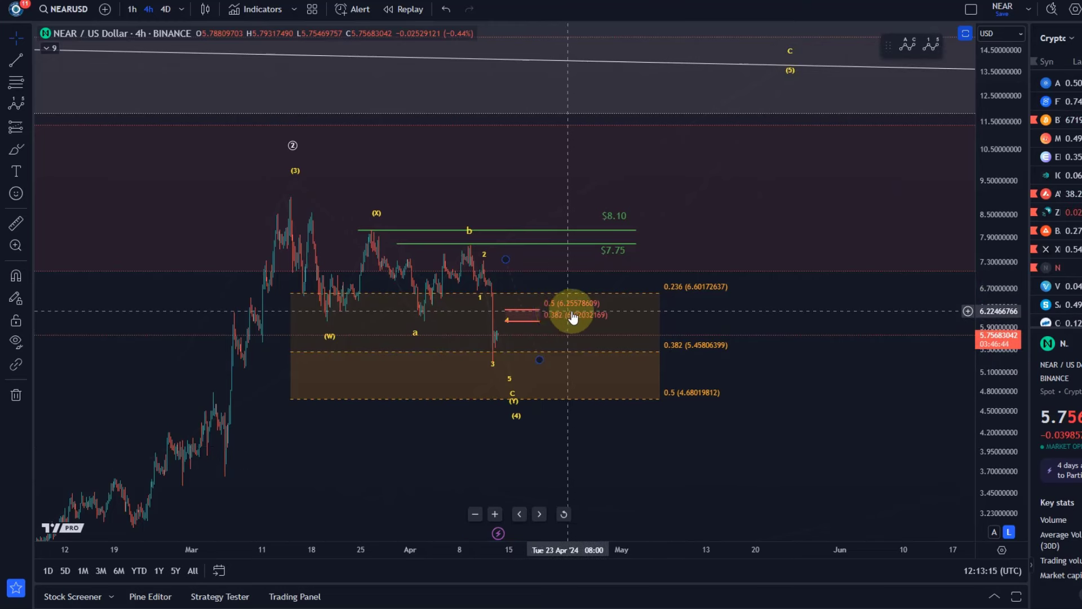
left_click_drag(509, 330, 509, 321)
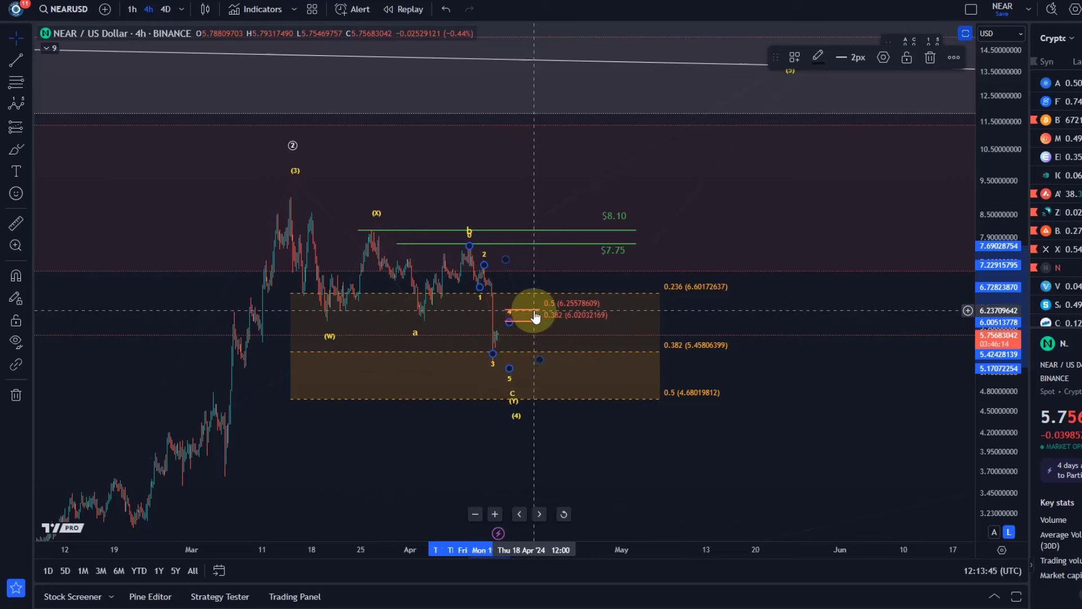
Nudge the Elliott wave's (5) point slightly down and left, leaving the red Fibonacci box unchanged
left_click(514, 280)
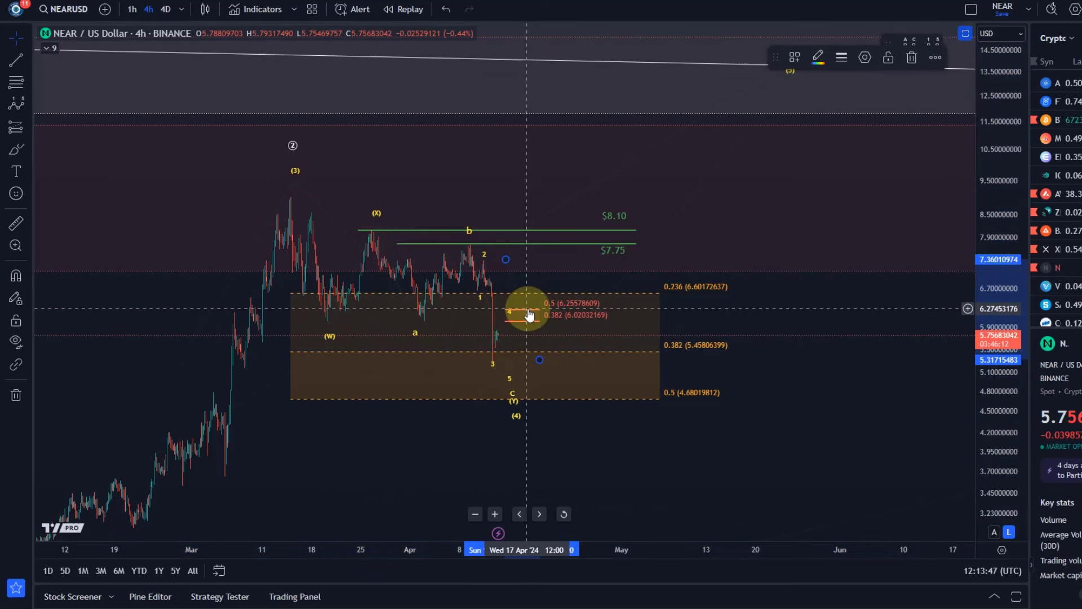
left_click(525, 261)
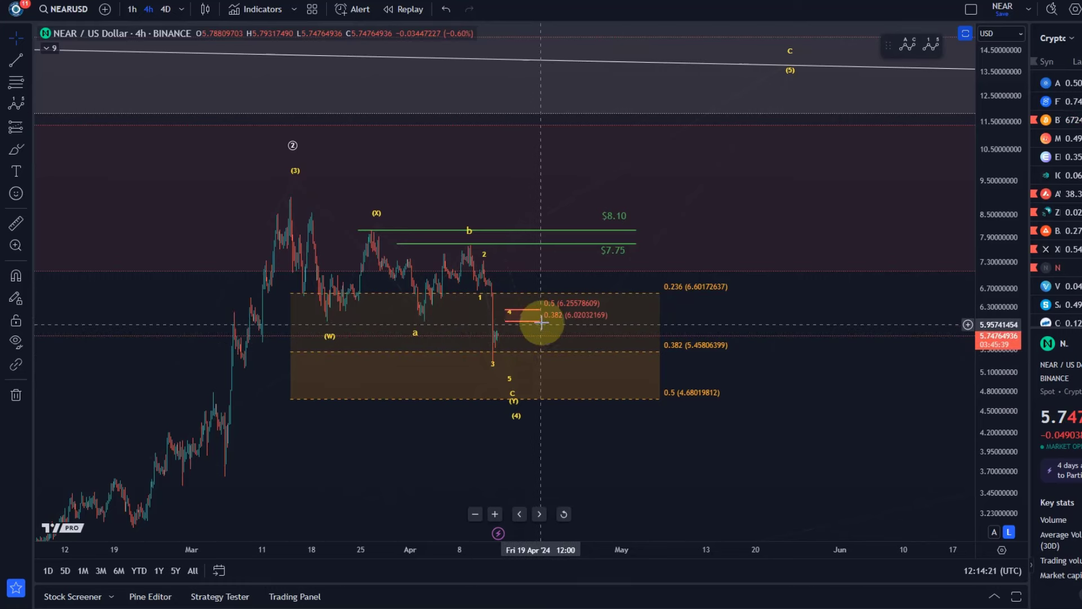
left_click(534, 274)
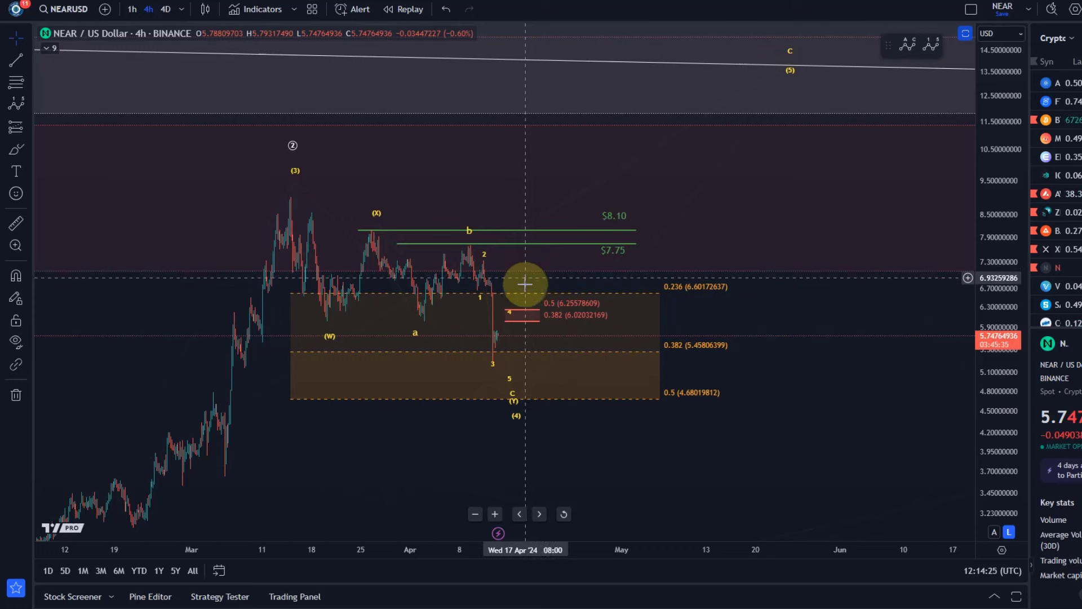
left_click(504, 315)
left_click(529, 284)
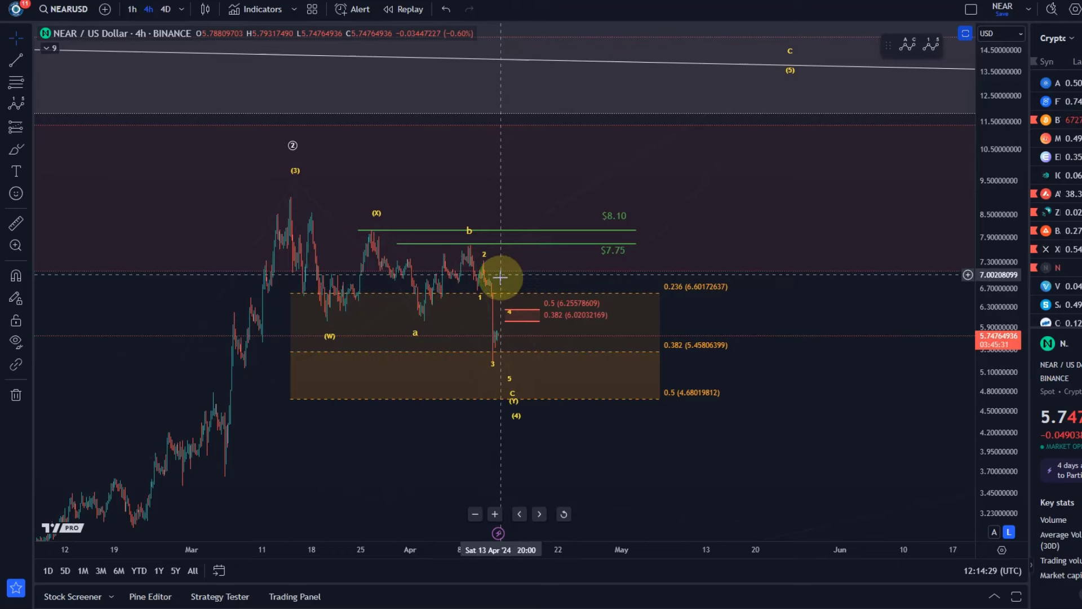
left_click_drag(797, 81, 787, 85)
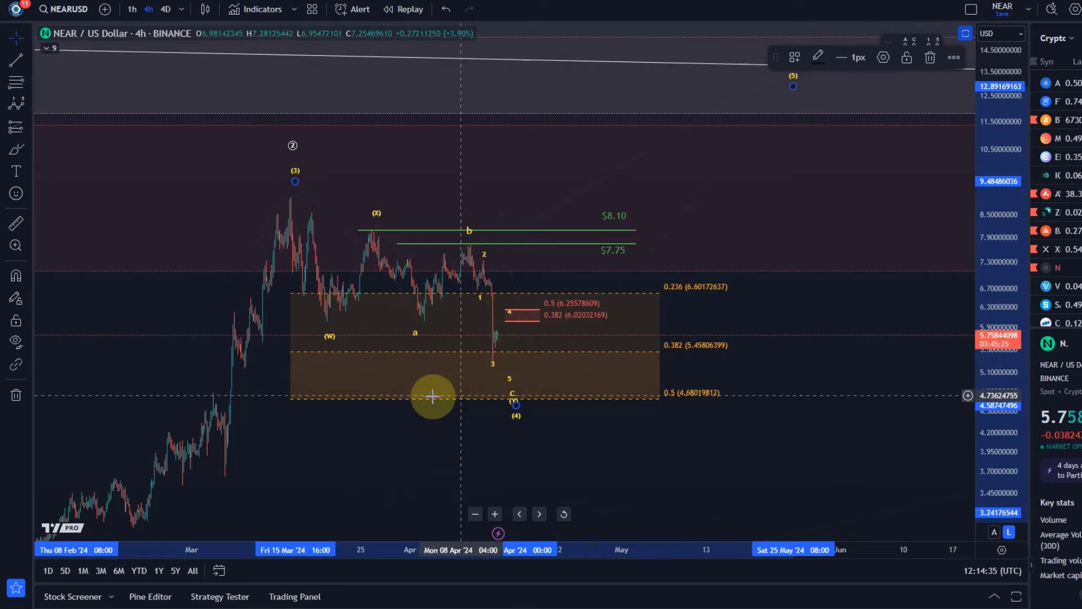
Switch NEARUSD to the 1-hour timeframe, frame the wave 3–5 area, and select the red Fibonacci box
scroll(430, 391, "up", 6)
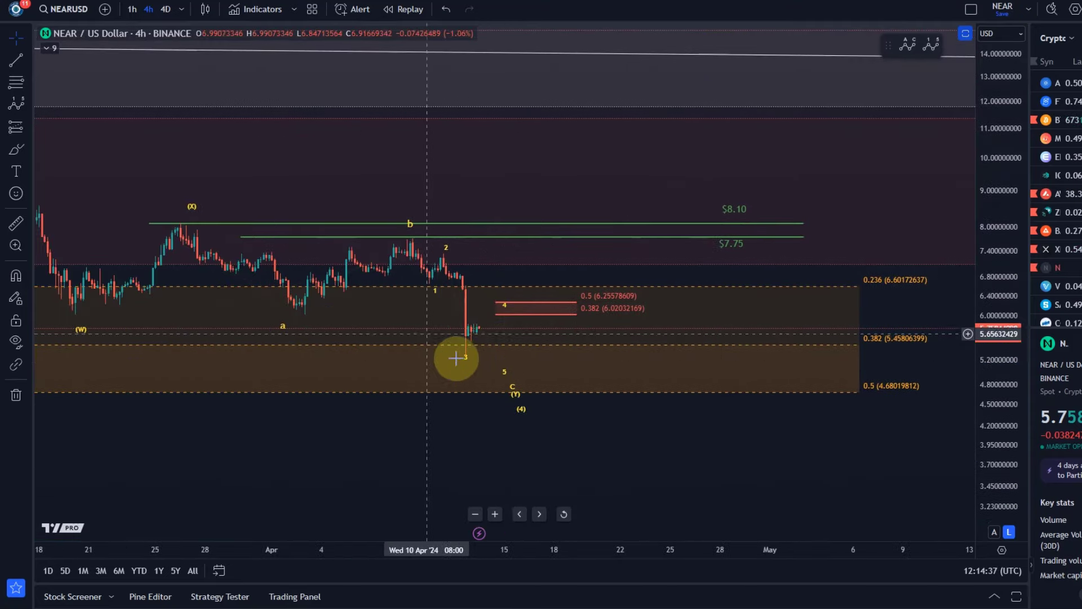
left_click(132, 9)
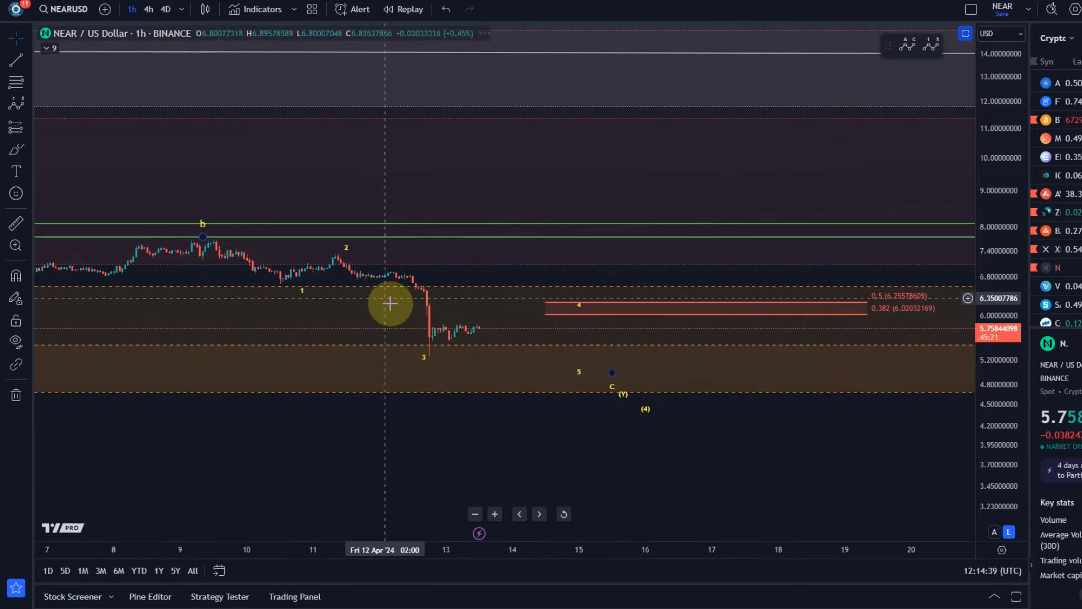
scroll(764, 420, "down", 4)
scroll(764, 420, "down", 2)
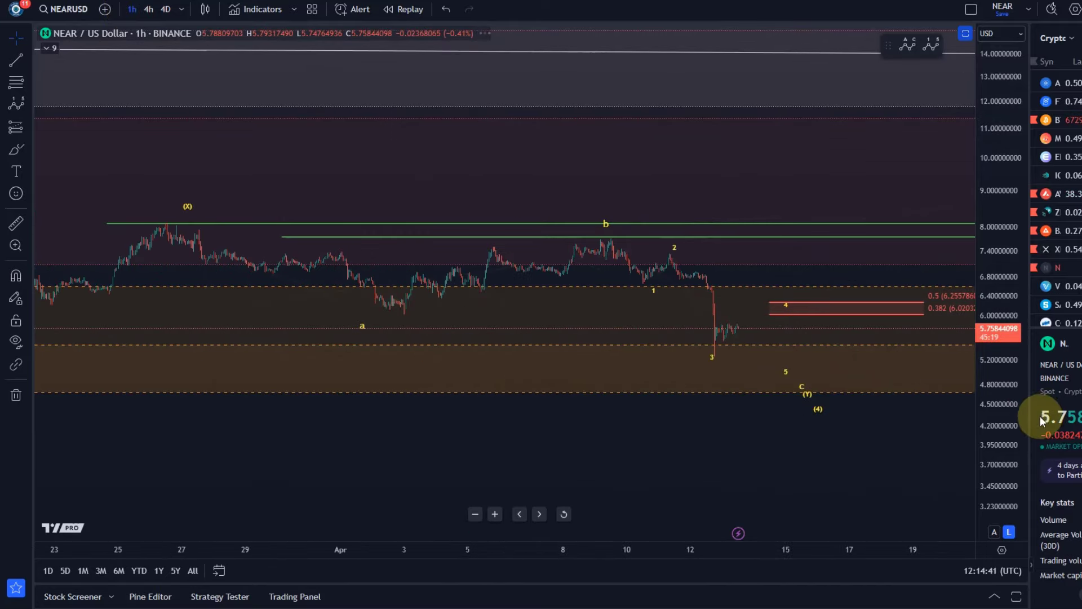
scroll(648, 387, "up", 5)
left_click_drag(490, 343, 330, 258)
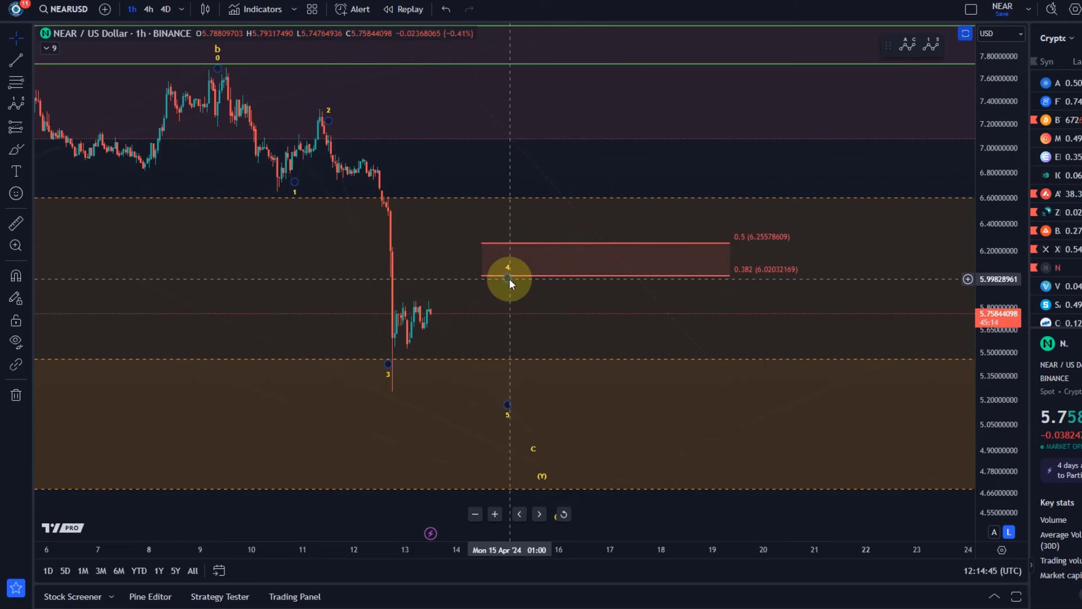
left_click(734, 276)
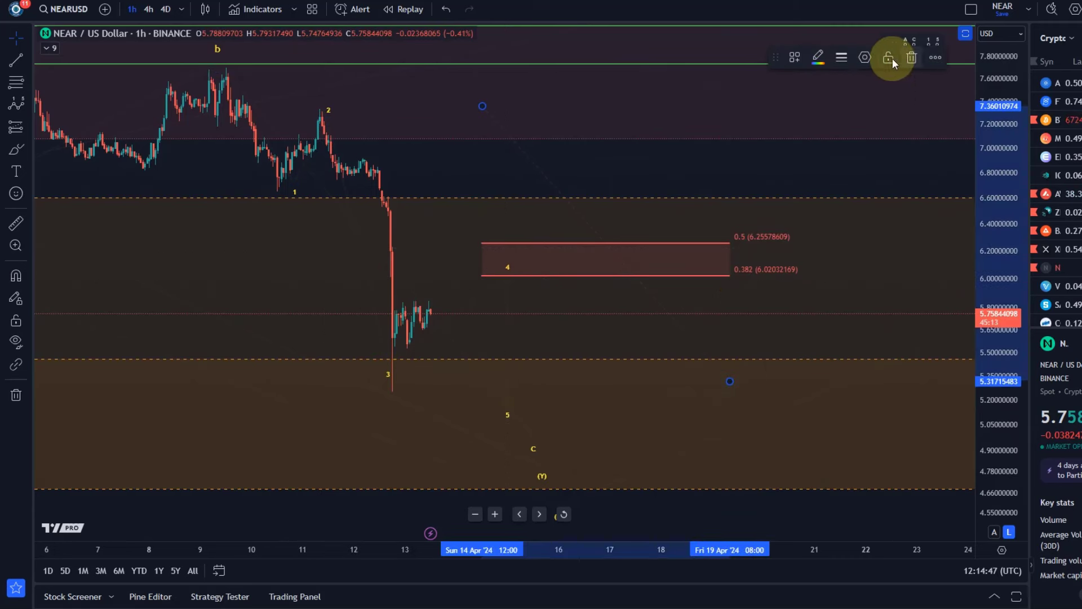
Add the 0.236 level (5.7412) to the red Fibonacci box and shift the box left toward the wave 3 low
left_click(865, 57)
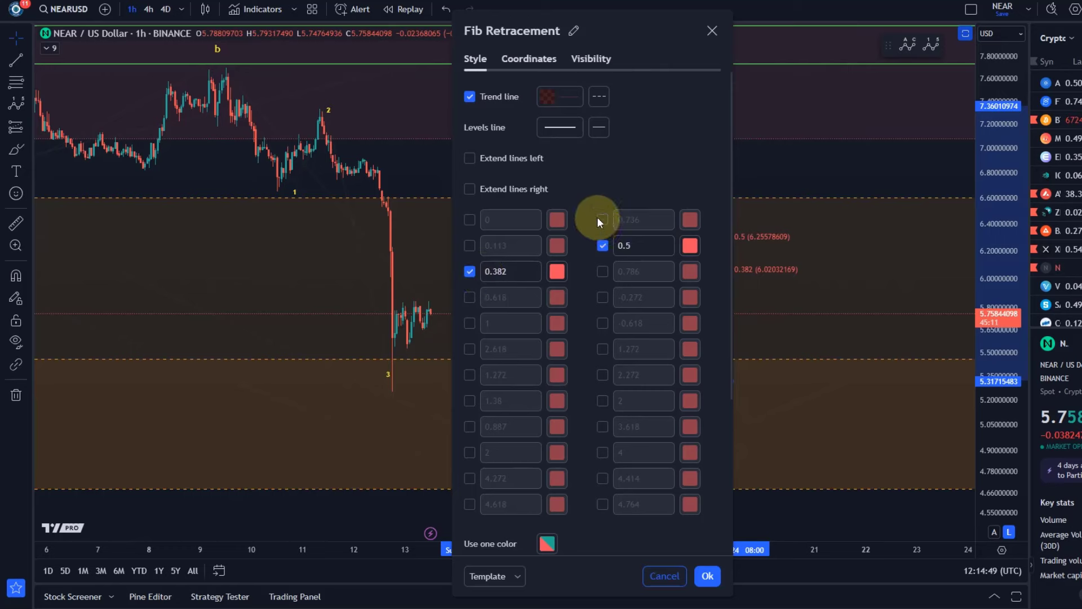
left_click(707, 574)
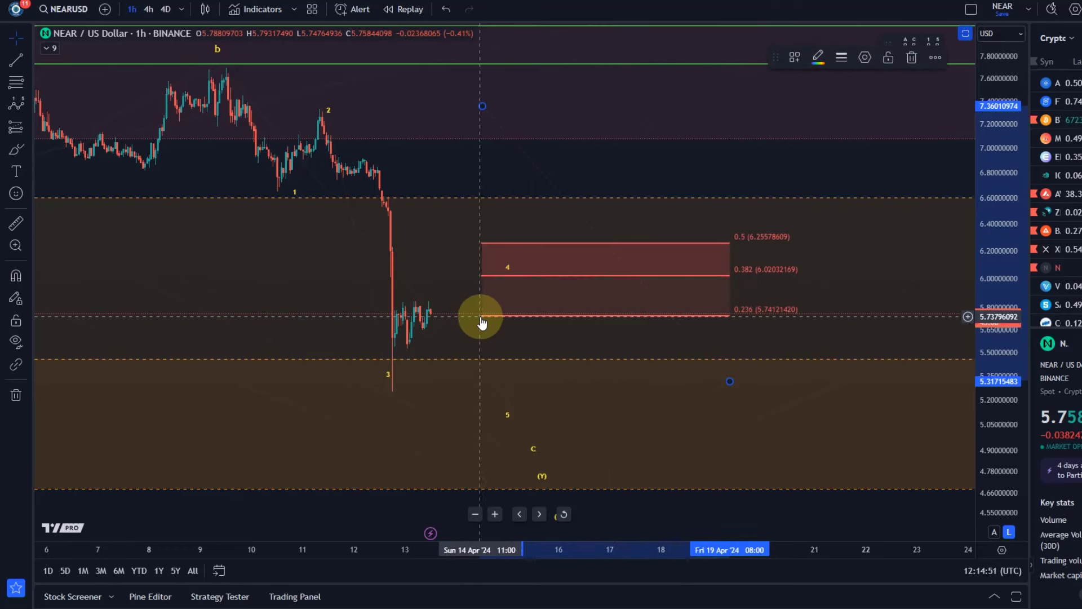
key("Escape")
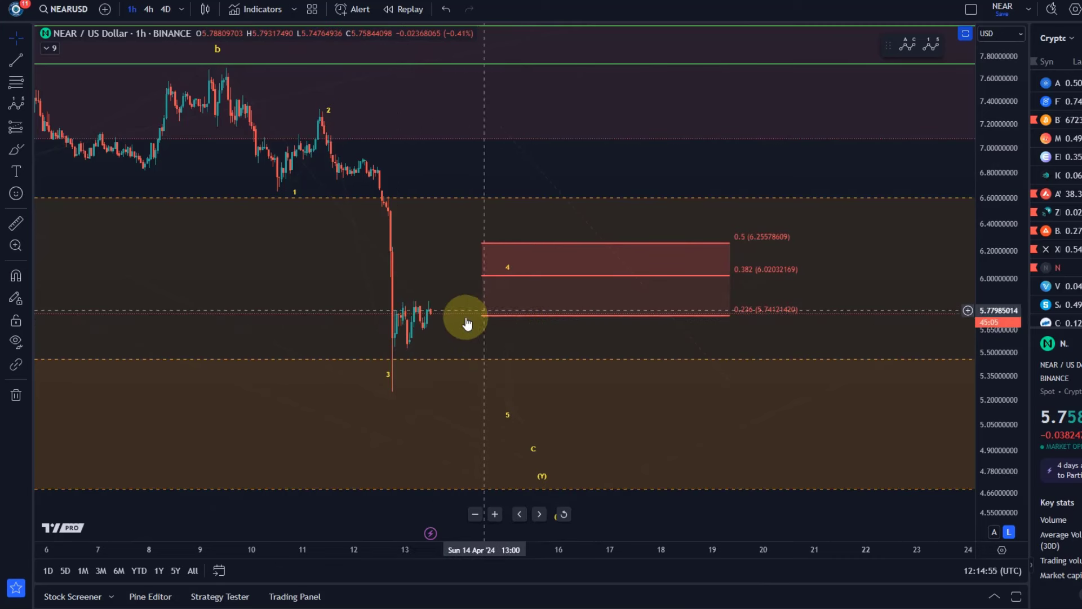
left_click(497, 316)
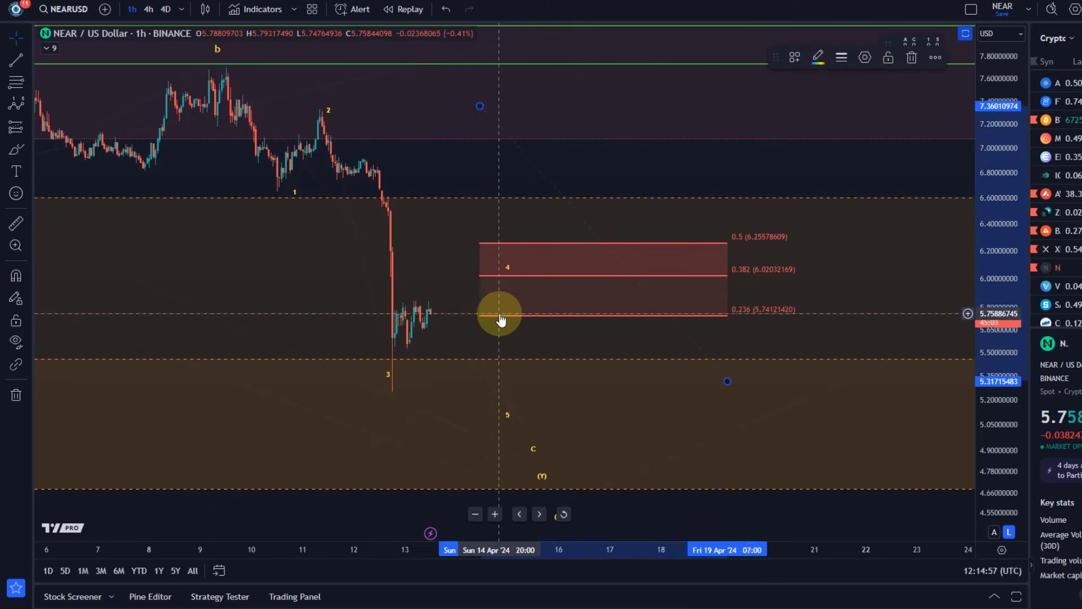
key("Left")
key("Left")
key("Left")
key("Left")
key("Left")
key("Left")
key("Left")
key("Left")
key("Left")
key("Left")
key("Left")
key("Left")
key("Left")
key("Left")
key("Left")
key("Left")
key("Left")
key("Left")
key("Left")
key("Left")
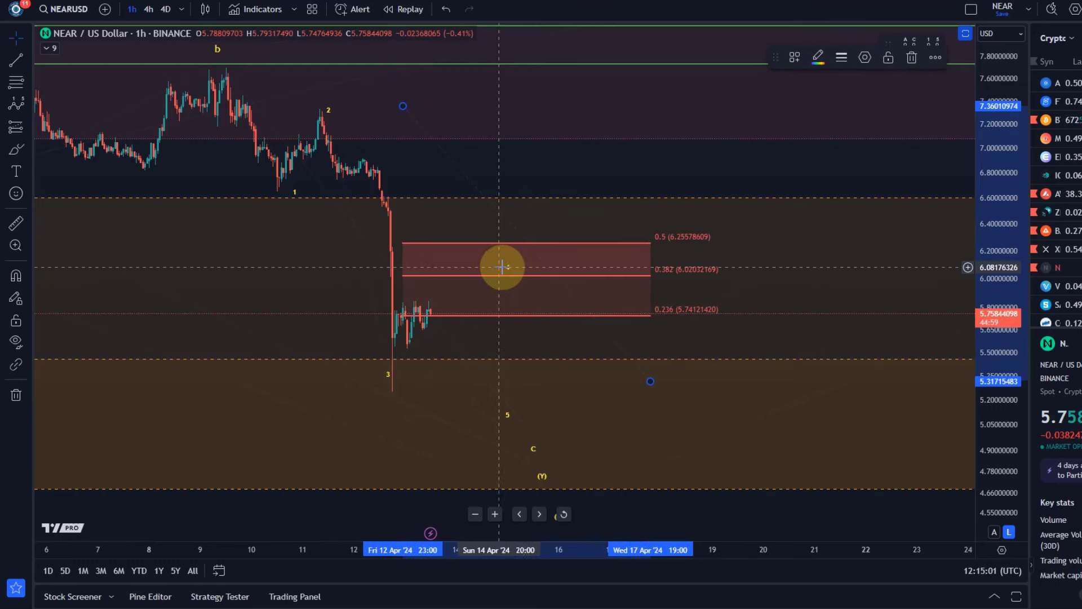
Undo a mistaken wave point move and pan down to reveal the (4), 5, C and (Y) labels
left_click_drag(500, 266, 478, 266)
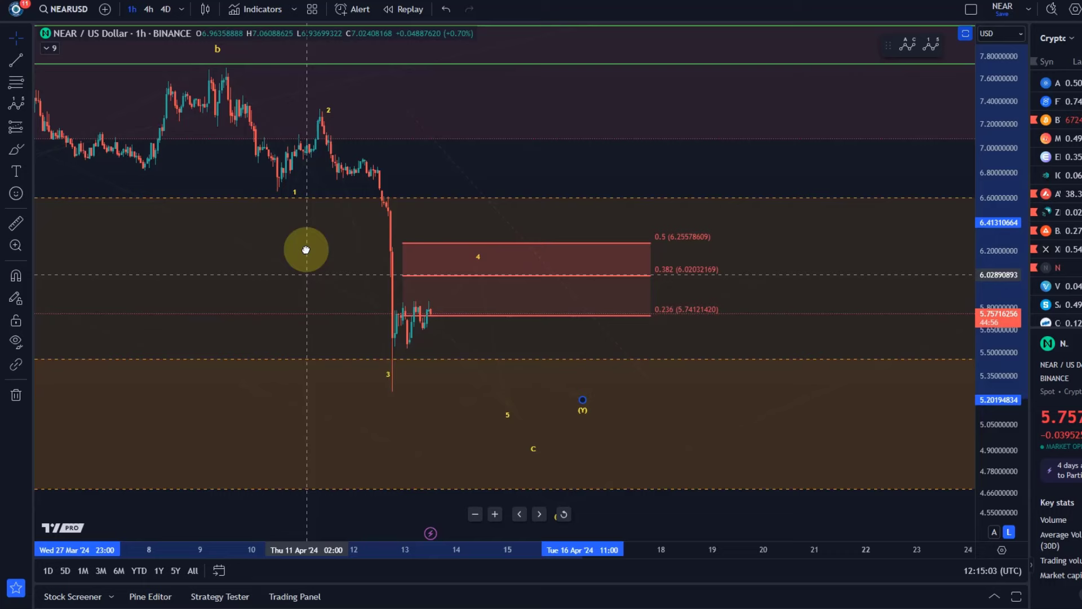
left_click(445, 9)
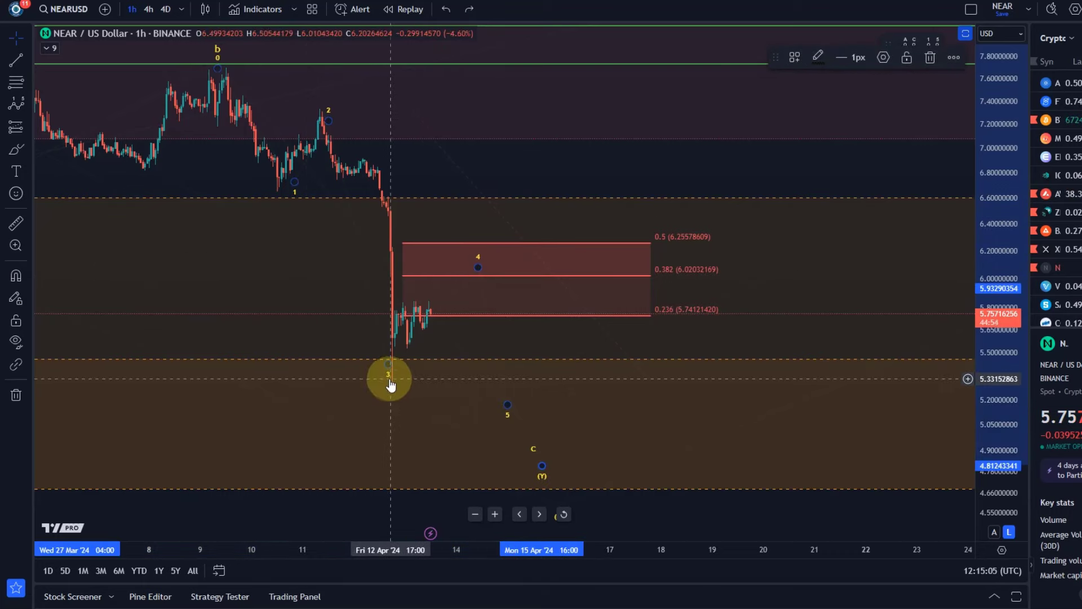
mouse_move(391, 383)
left_mouse_down()
mouse_move(399, 406)
mouse_move(370, 321)
mouse_move(359, 226)
left_mouse_up()
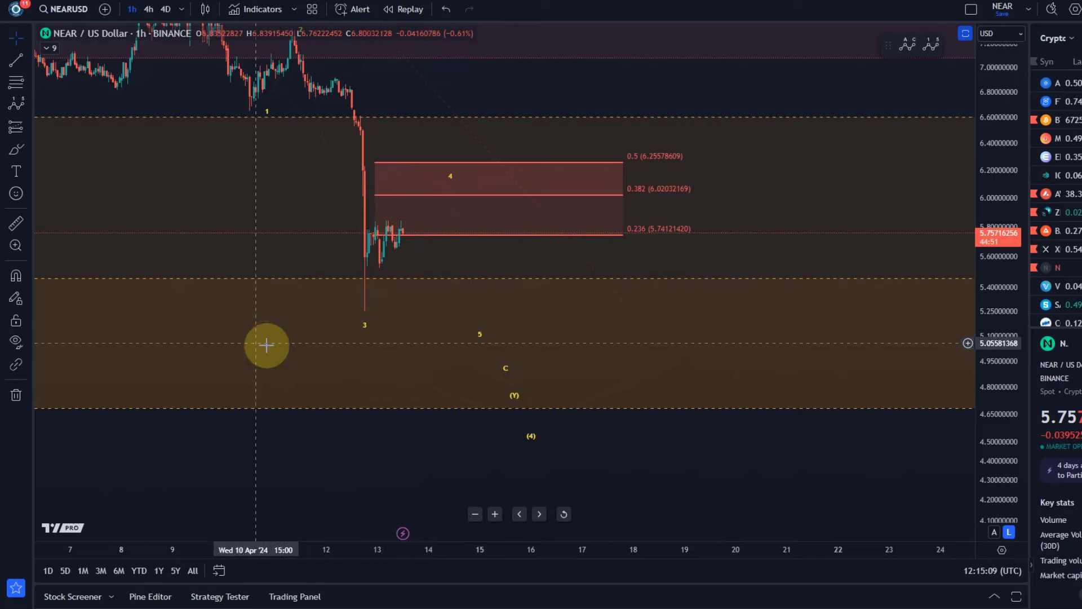